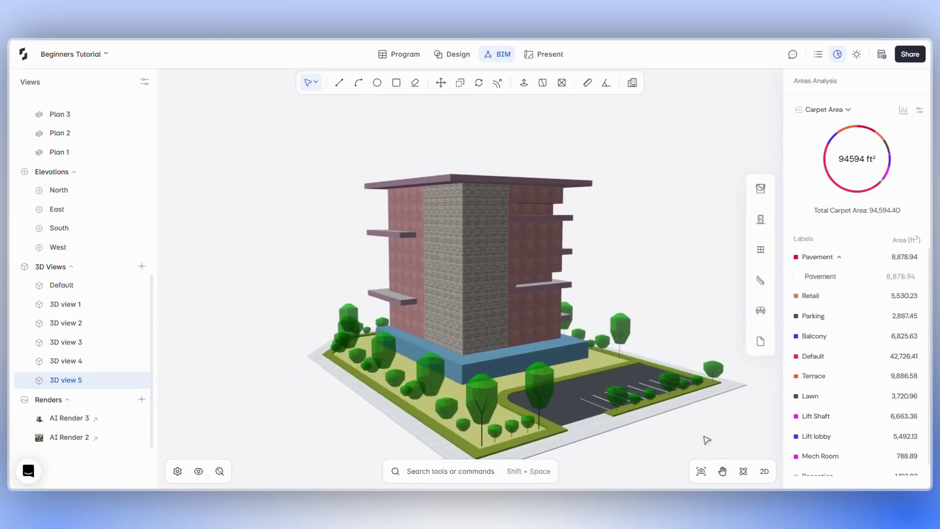
Frame the whole building in a corner perspective that shows the parking area and start a new AI render from it.
scroll(671, 436, "up", 2)
scroll(671, 436, "up", 1)
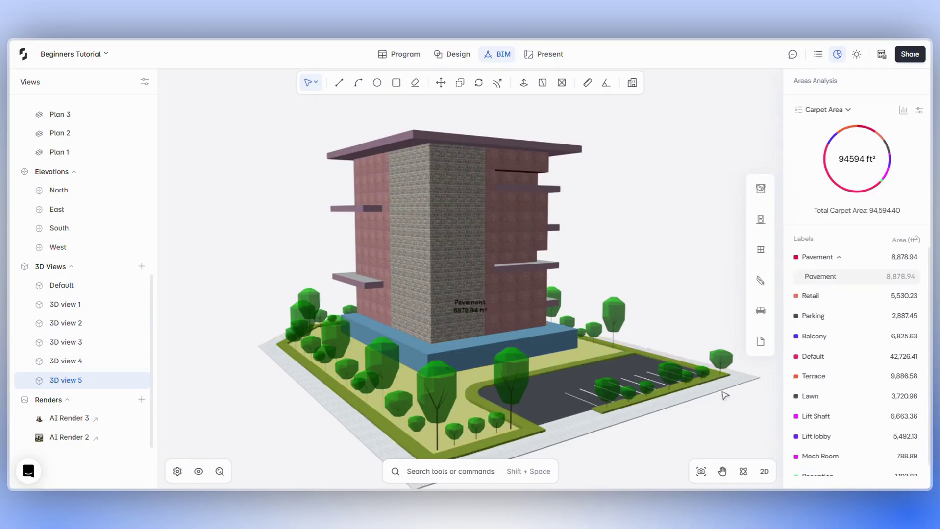
middle_click_drag(724, 394, 648, 379)
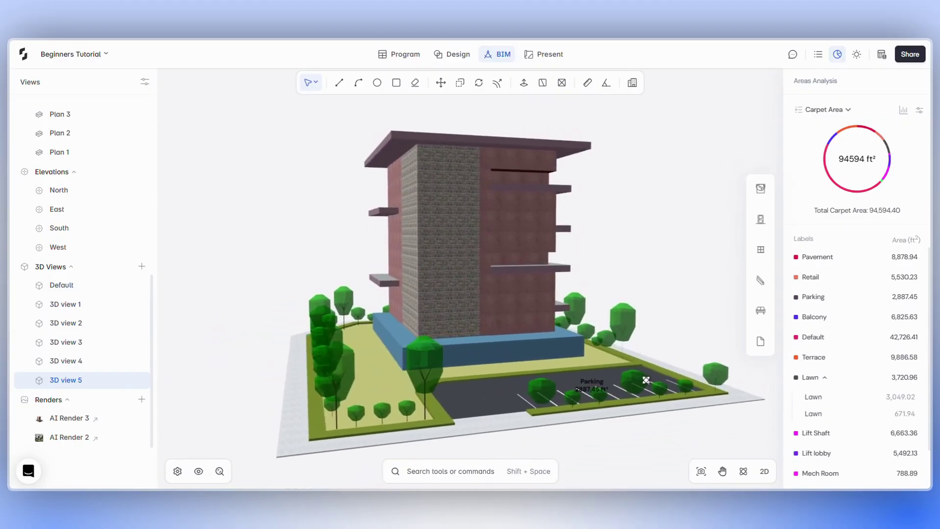
left_click(142, 401)
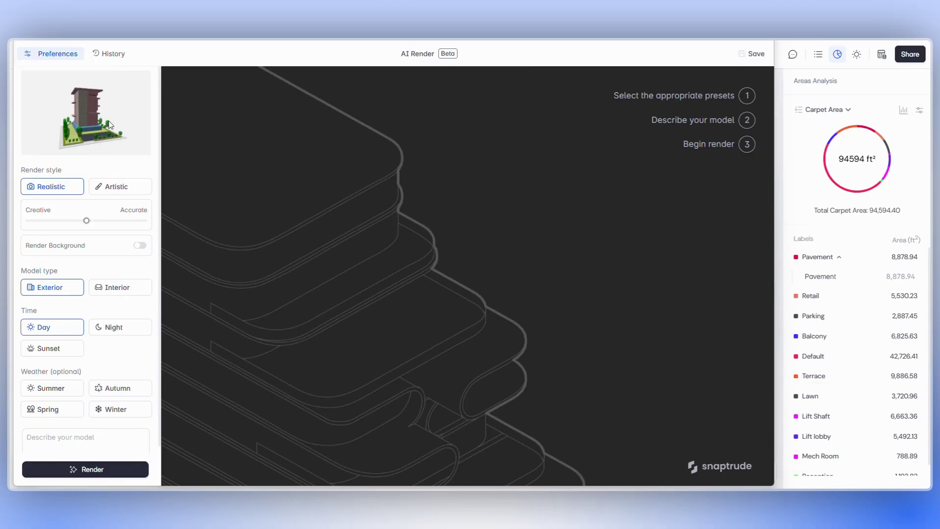
Set the render style to Realistic with the slider close to the Creative end, keeping Render Background off.
left_click(110, 187)
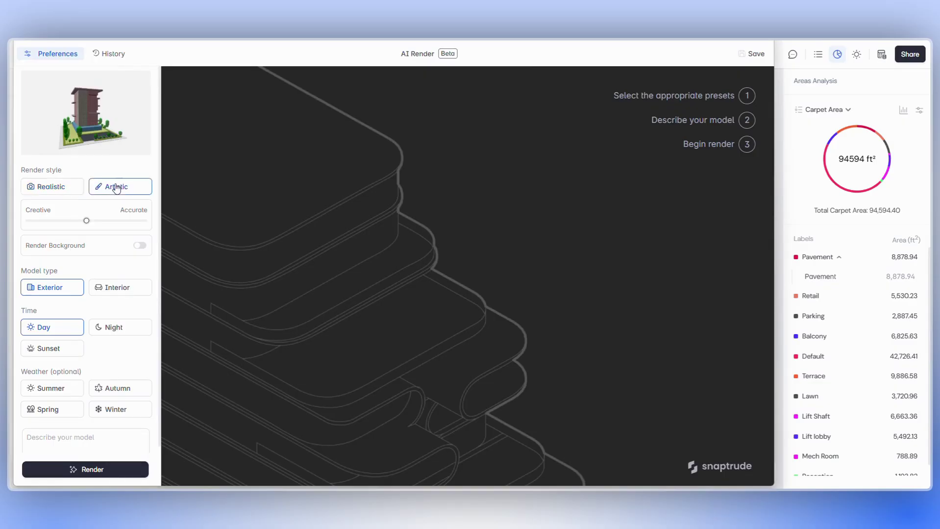
left_click(49, 191)
left_click_drag(87, 226, 36, 223)
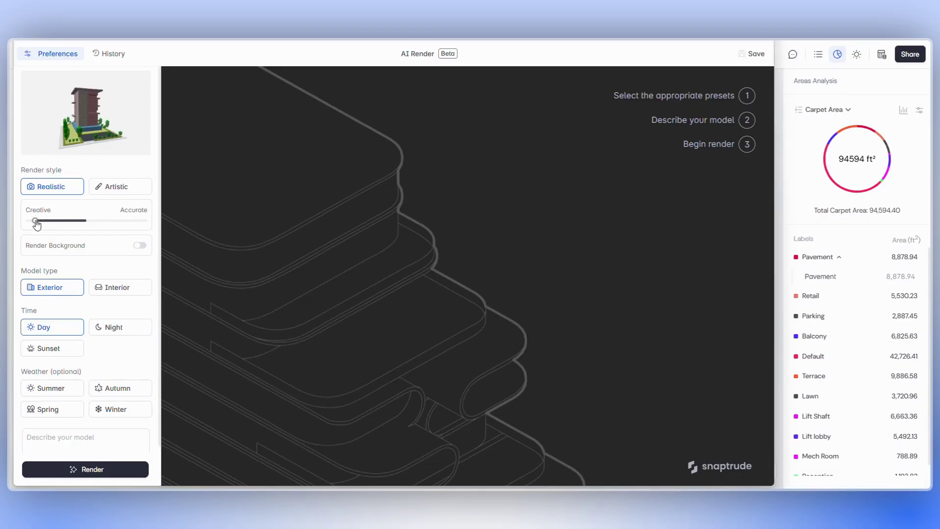
left_click(140, 247)
left_click(140, 246)
Set the render's weather option to Spring.
scroll(80, 269, "down", 1)
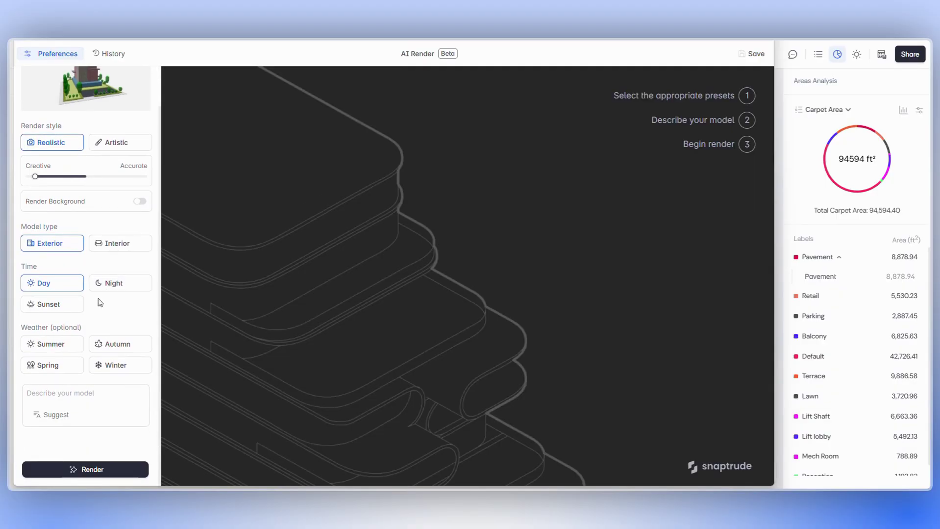
left_click(45, 370)
scroll(94, 412, "up", 2)
scroll(101, 411, "down", 2)
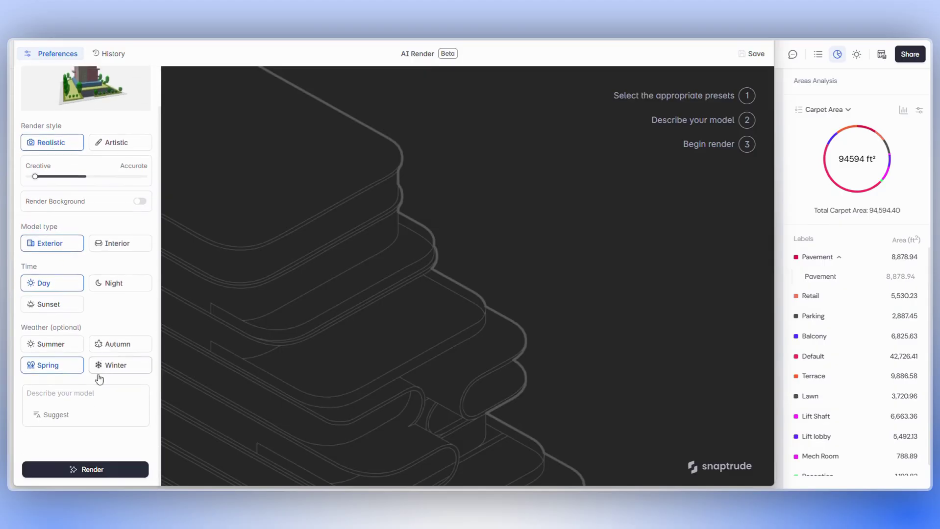
Have a model description suggested and replace "horizontal ledges" in it with "balconies".
left_click(92, 395)
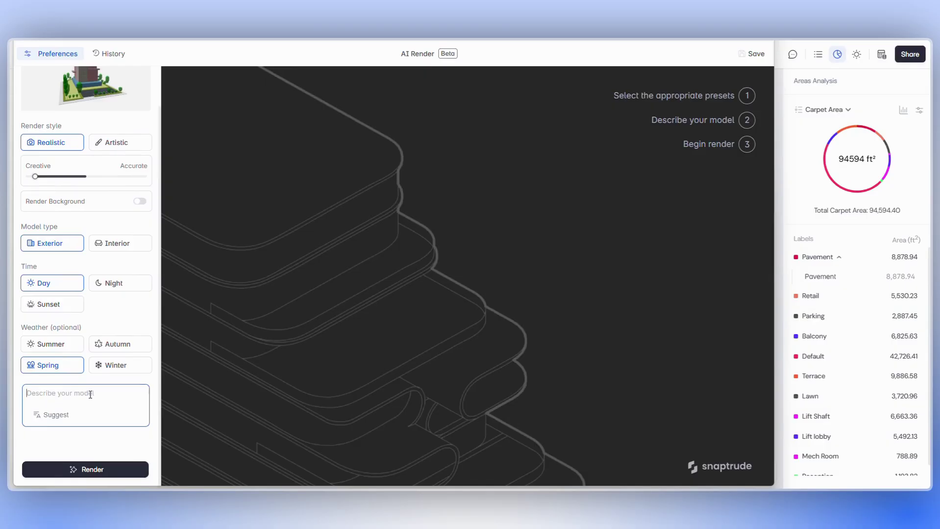
left_click(67, 417)
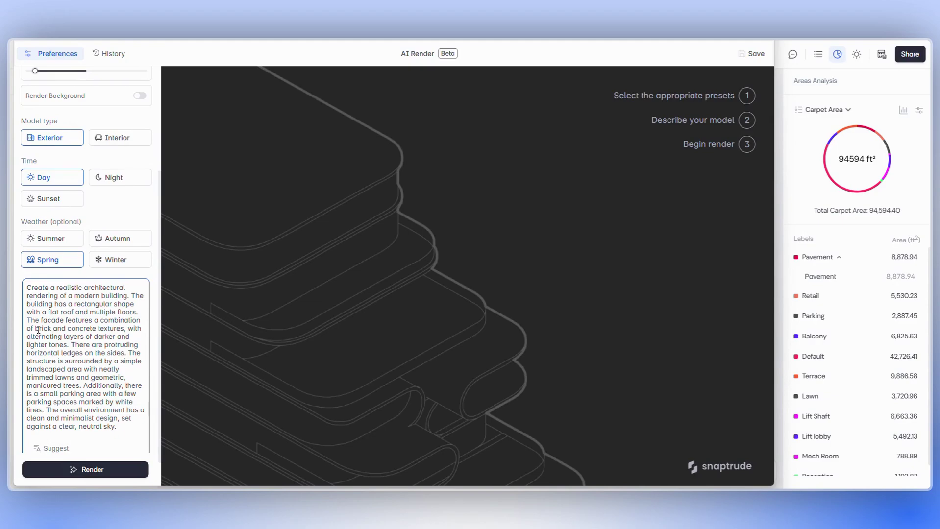
left_click(128, 367)
left_click_drag(81, 353, 25, 354)
type("balconies")
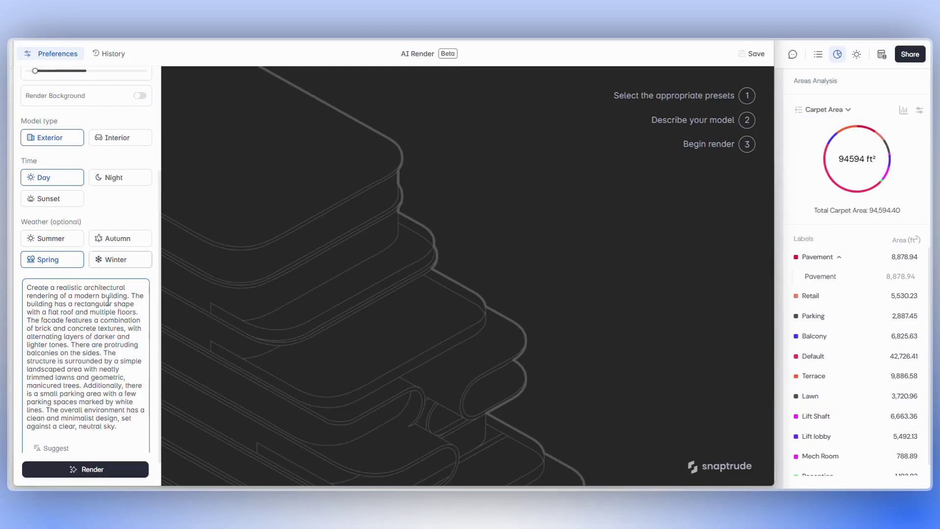
Generate the Spring render with the edited description and save it to the project's views.
left_click(115, 369)
scroll(88, 334, "down", 1)
scroll(92, 429, "up", 5)
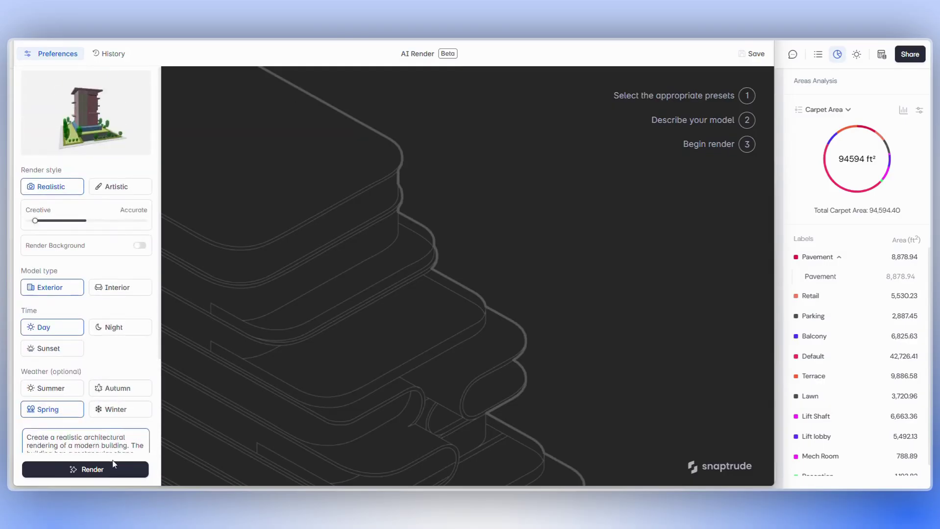
left_click(86, 470)
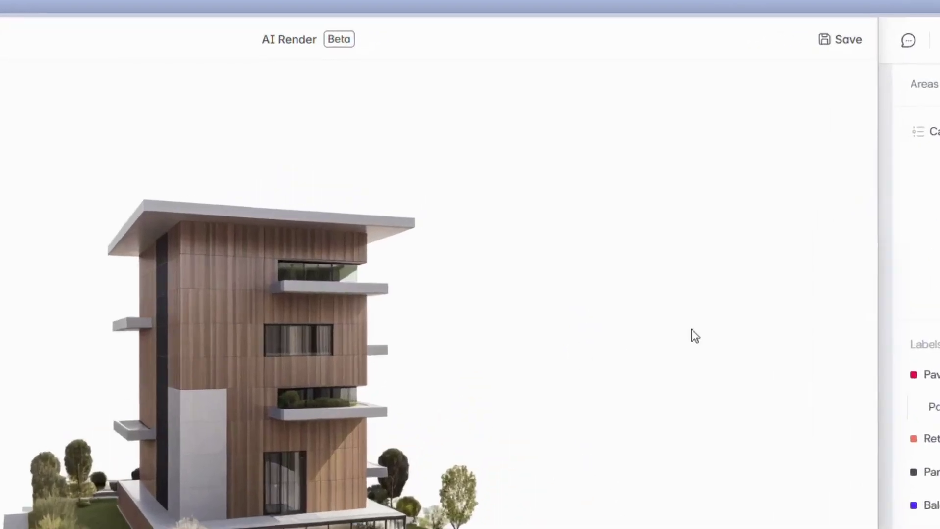
left_click(853, 40)
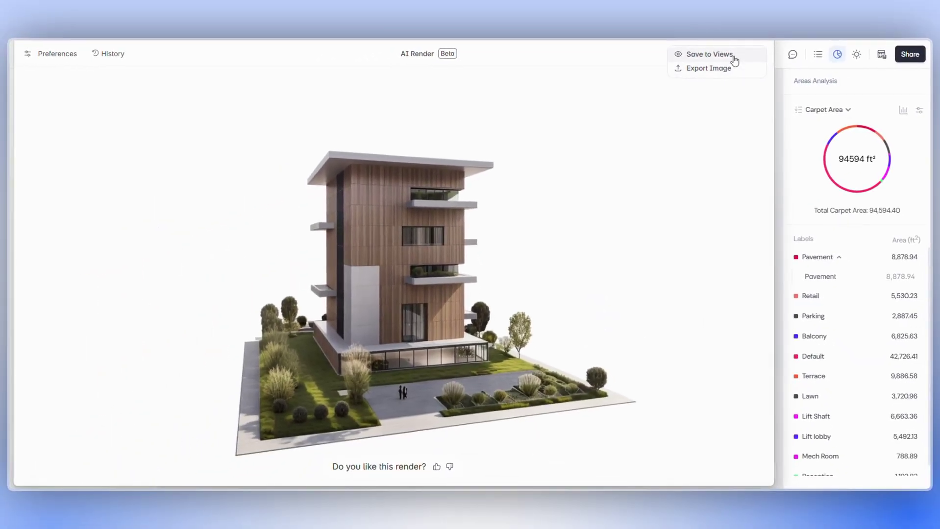
left_click(735, 57)
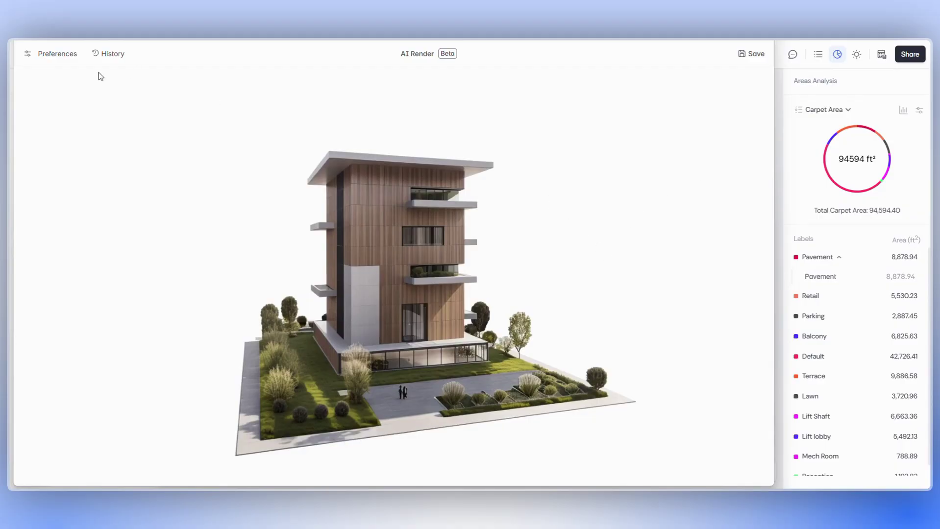
Generate a second render with the slider moved slightly toward Accurate and the weather set to Autumn, and save it to the views.
left_click(47, 57)
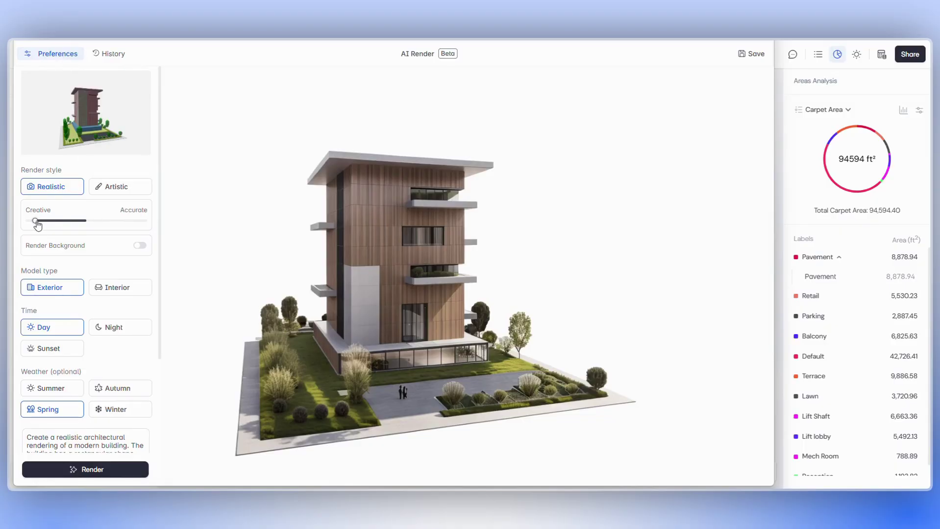
left_click_drag(35, 221, 53, 221)
scroll(93, 216, "down", 3)
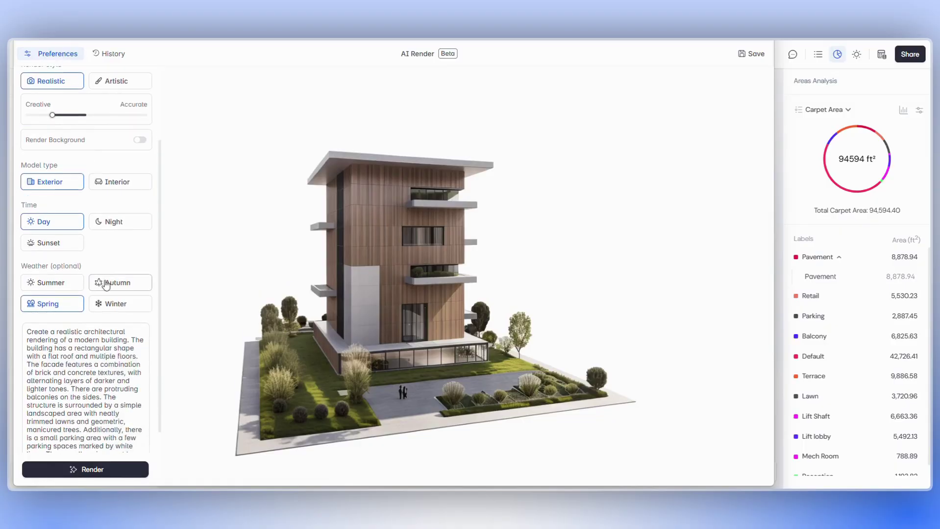
left_click(108, 282)
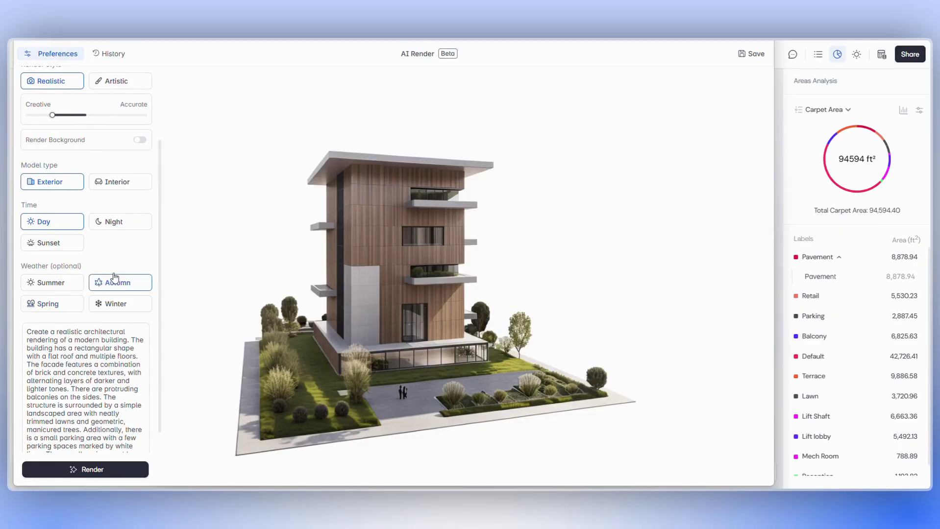
left_click(105, 470)
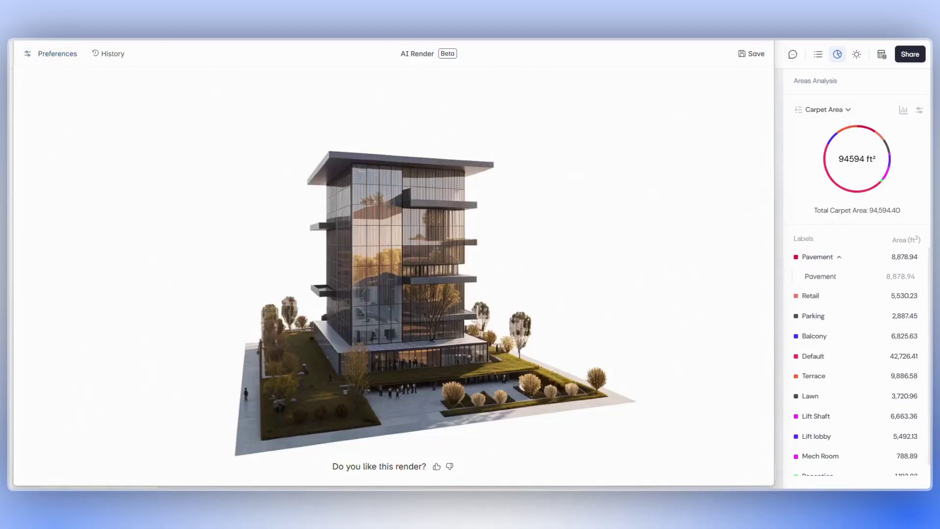
left_click(750, 55)
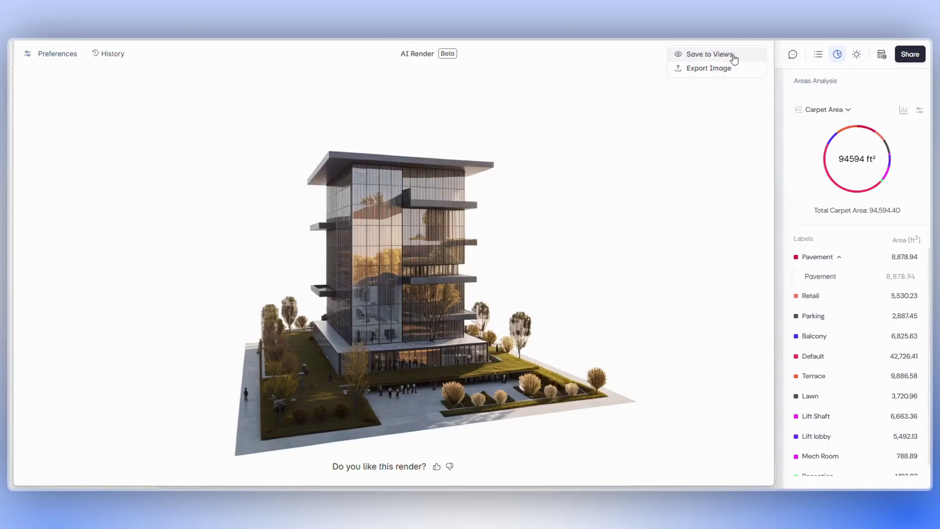
left_click(724, 54)
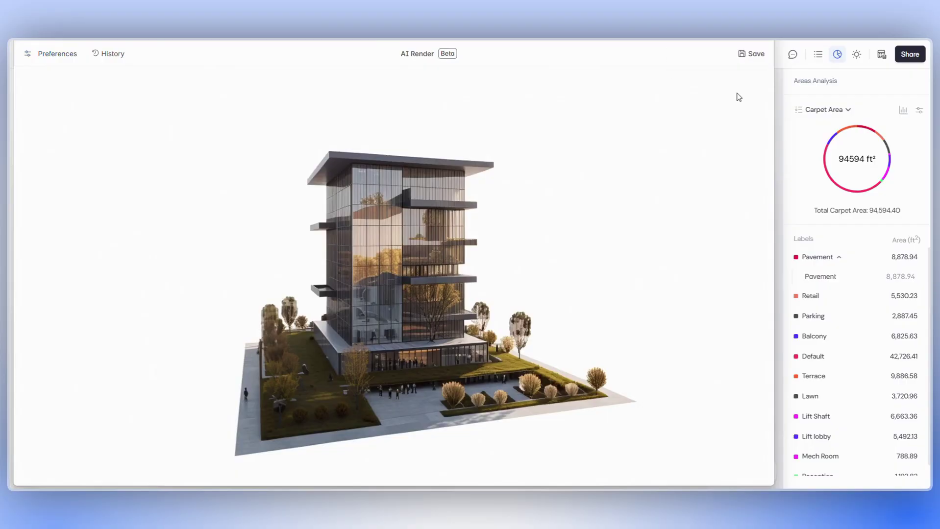
Look through the renders in the render history, finishing on the Autumn one with the glass facade.
left_click(121, 60)
left_click(127, 114)
left_click(62, 122)
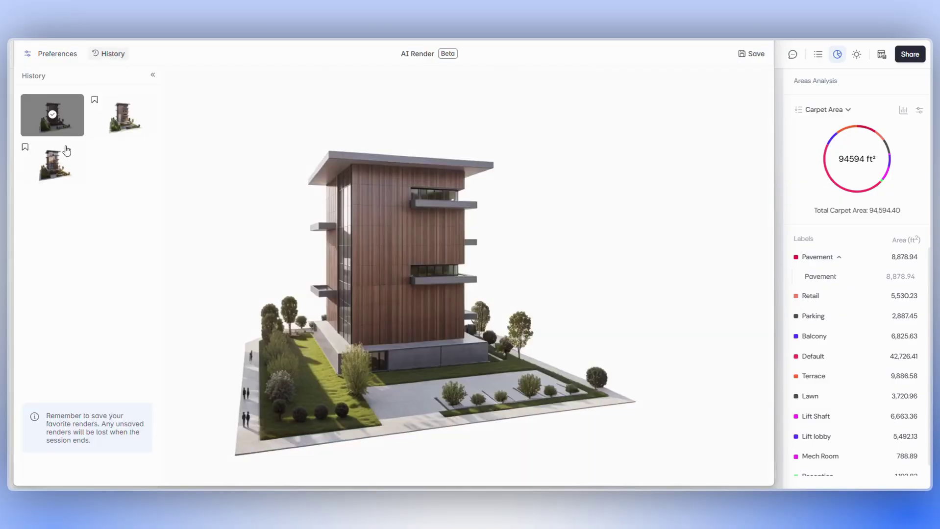
left_click(66, 156)
Switch the model to 3D view 4 and return to the AI render window.
left_click(719, 19)
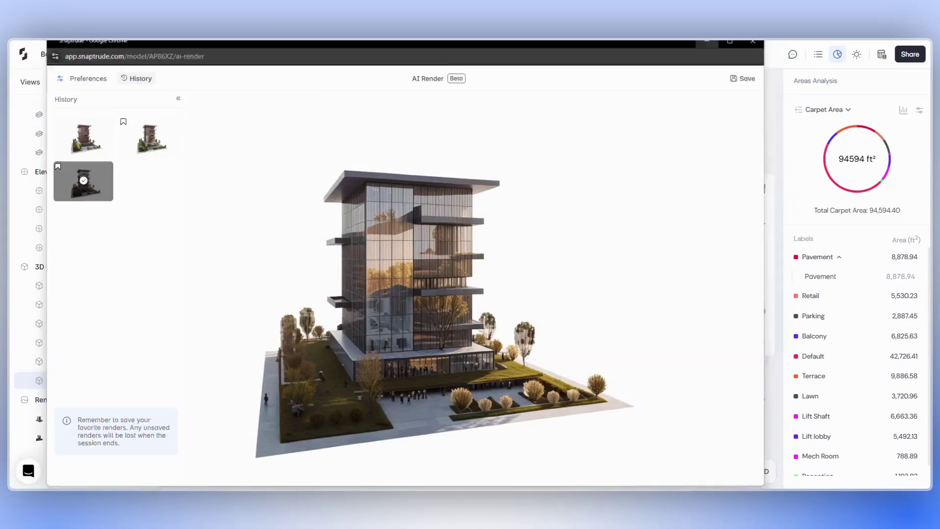
left_click(80, 361)
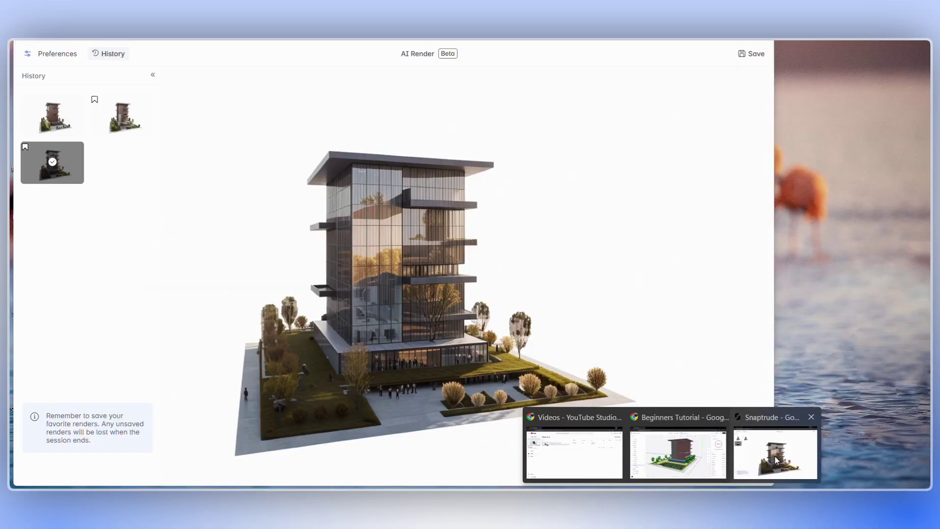
left_click(776, 461)
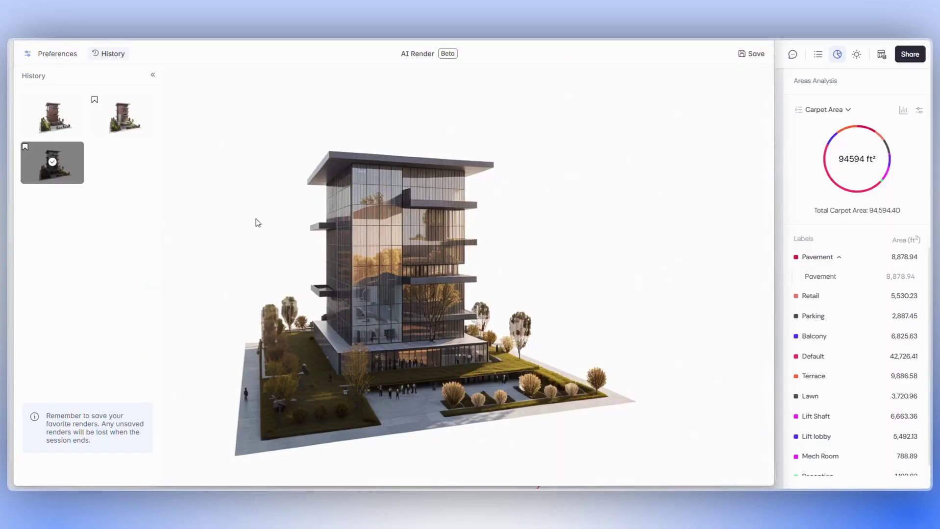
Generate a render of 3D view 4 with the same Realistic, Day and Autumn preferences.
left_click(63, 58)
left_click(34, 55)
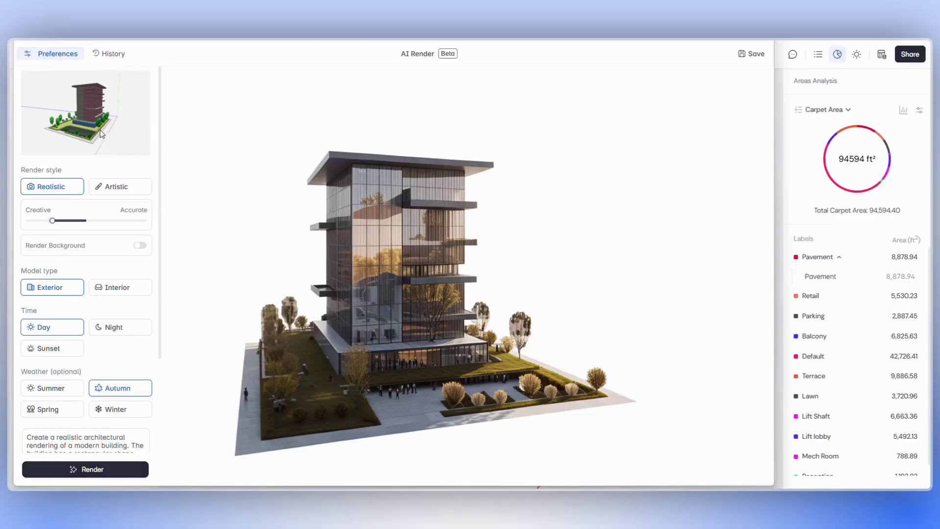
scroll(97, 296, "down", 4)
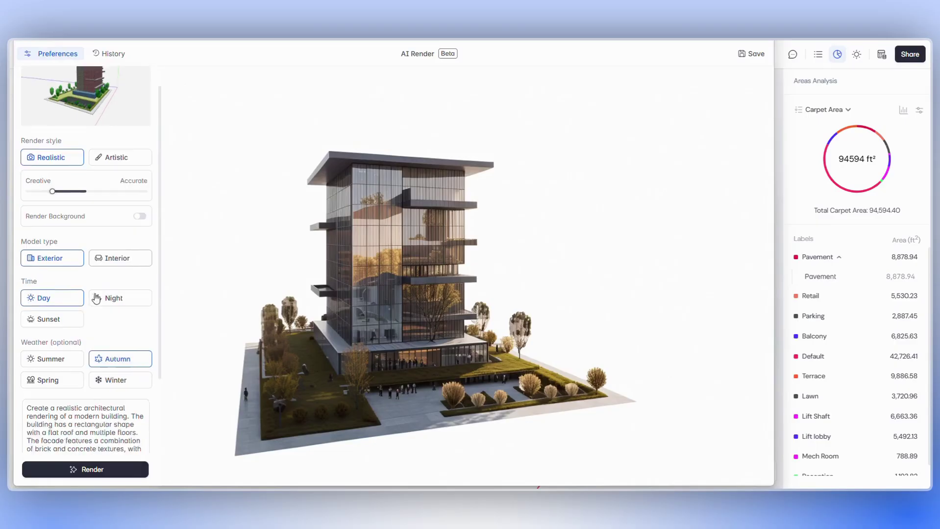
left_click(82, 468)
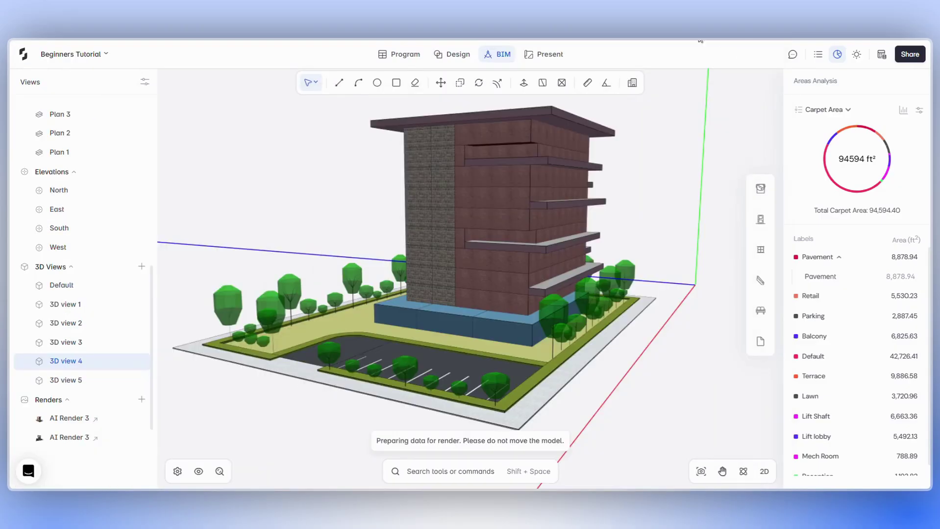
Look at the rename and delete options of a saved AI render in the project's views.
scroll(74, 378, "down", 1)
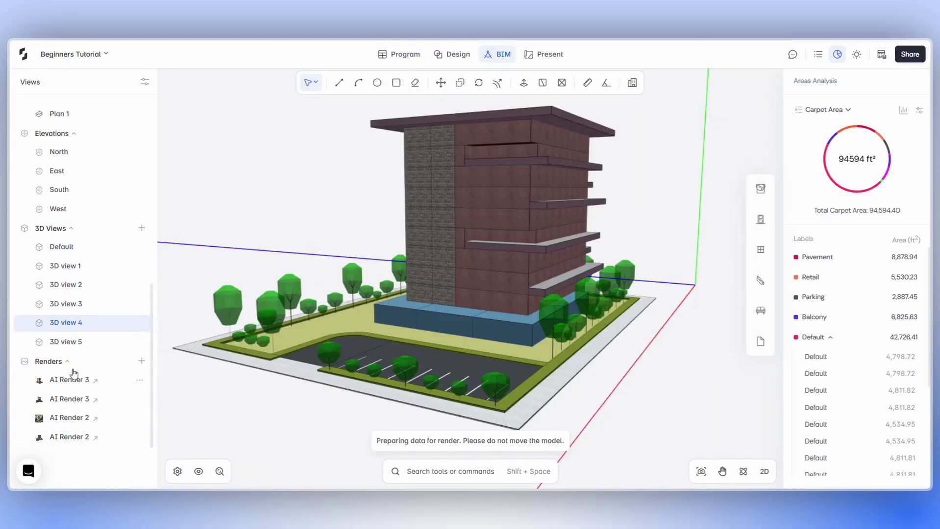
left_click(140, 400)
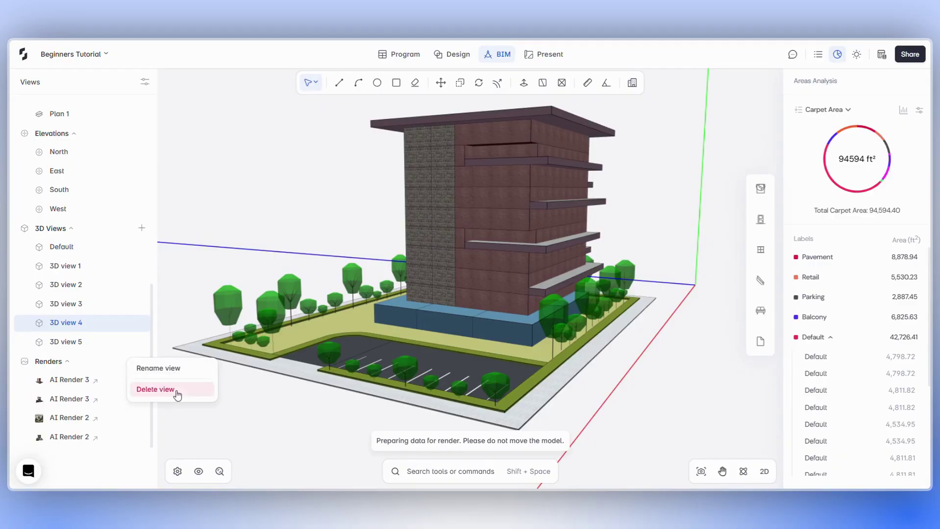
left_click(157, 419)
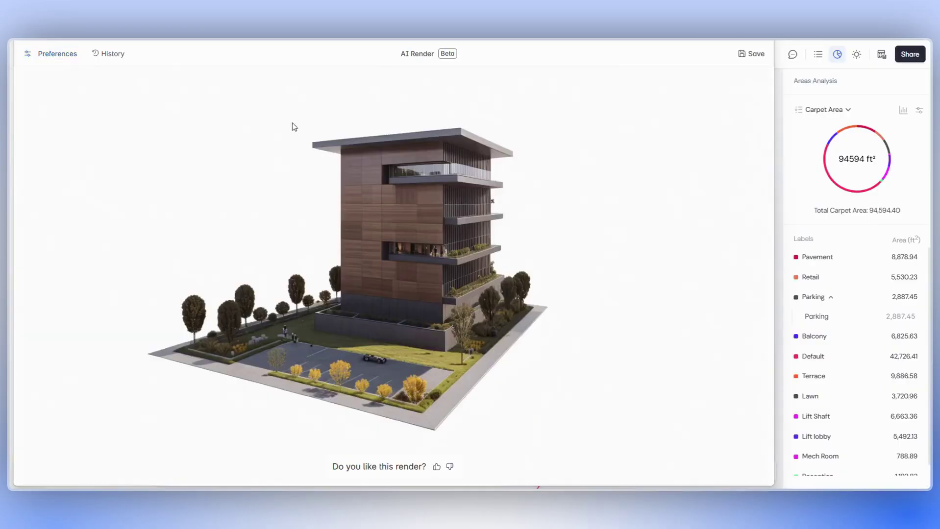
Save the new render of 3D view 4, and export the wood-clad Spring render from the render history as an image.
left_click(752, 54)
left_click(103, 54)
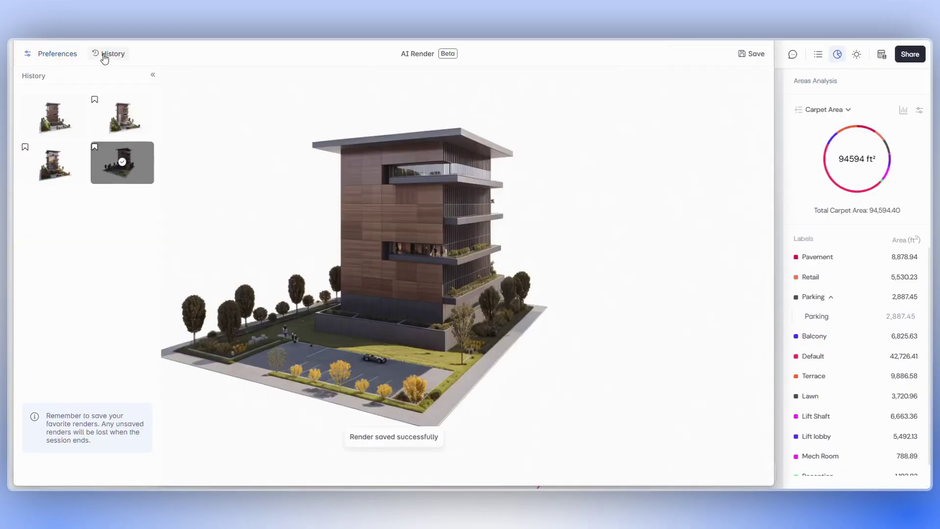
left_click(53, 115)
left_click(117, 122)
left_click(757, 55)
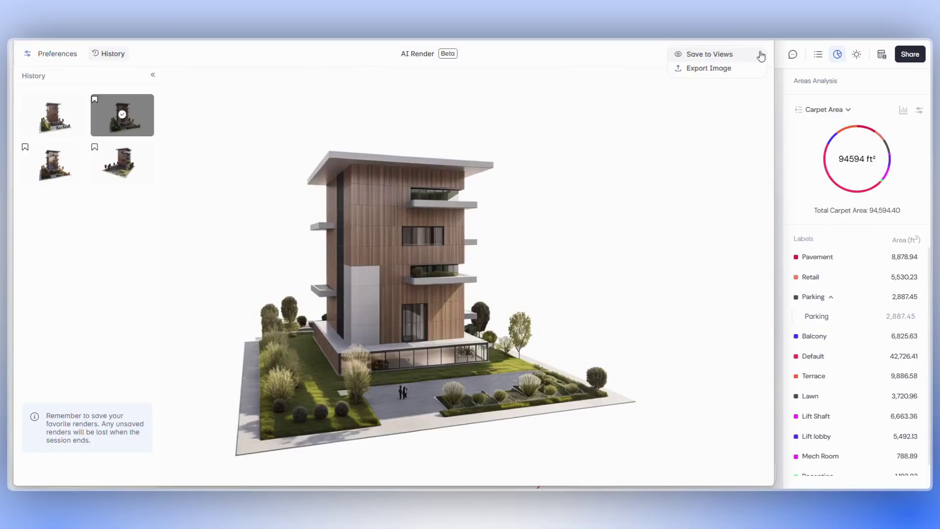
left_click(708, 69)
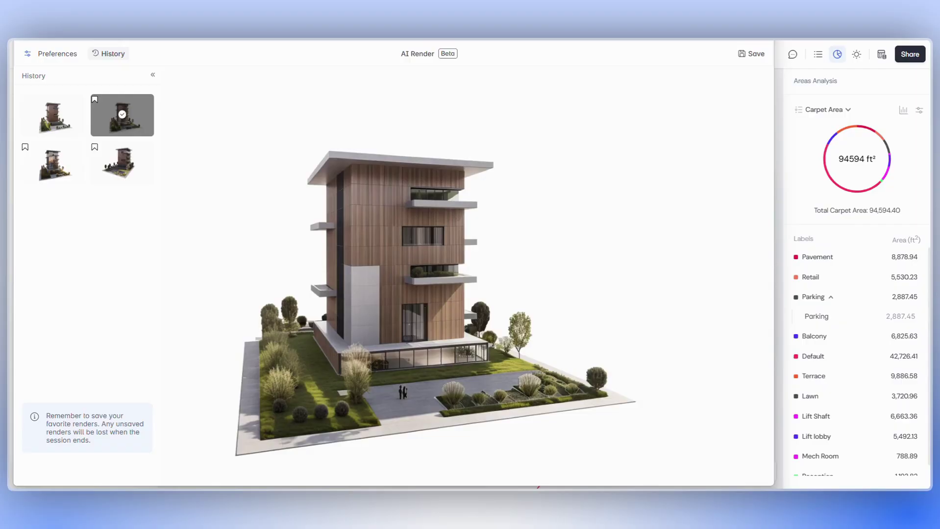
Compare the remaining renders in the history, finishing on the one made from 3D view 4.
left_click(116, 164)
left_click(55, 167)
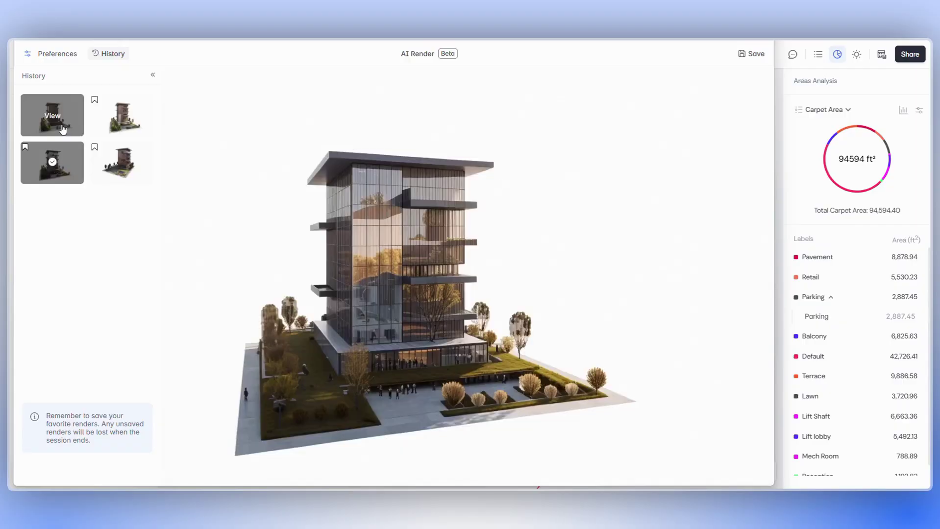
left_click(63, 129)
left_click(113, 168)
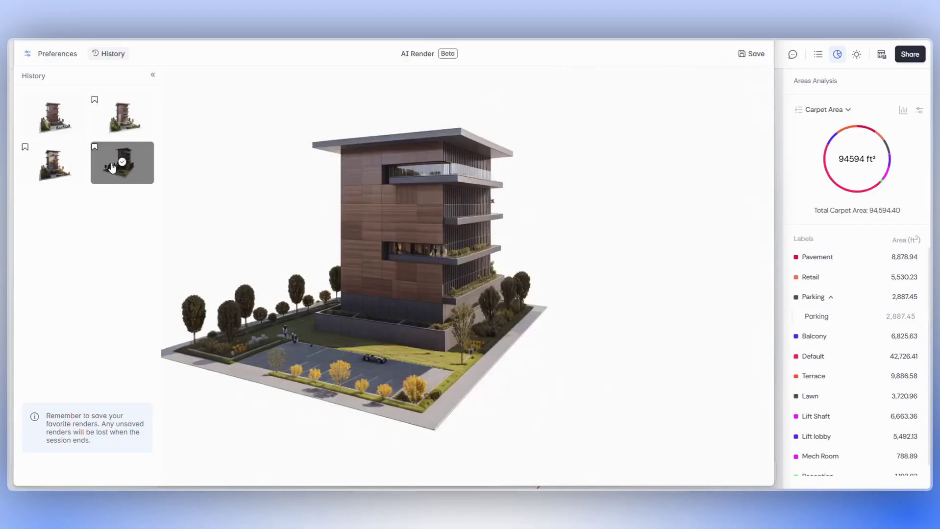